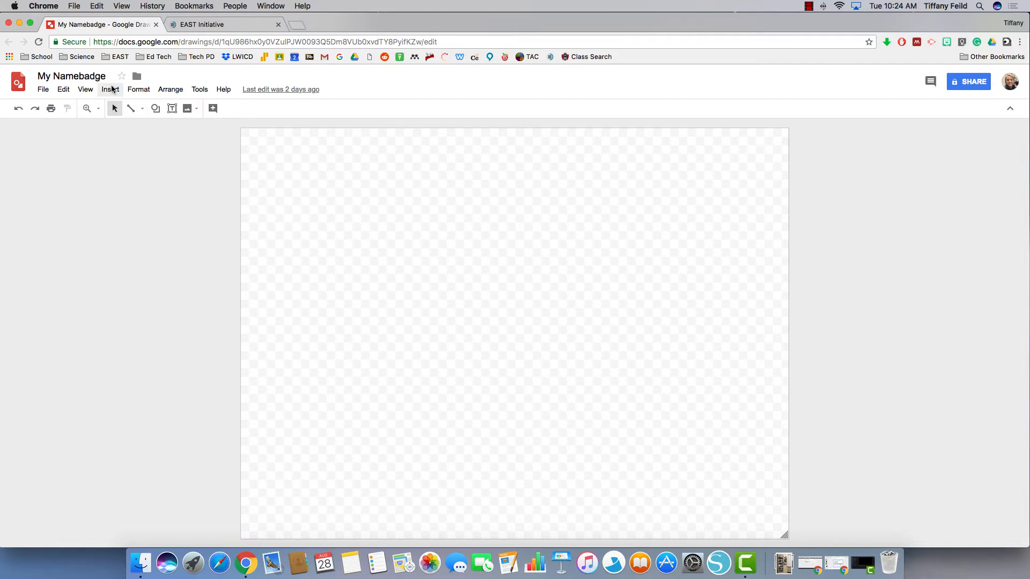
Draw a text box across the upper canvas, then discard it
click(172, 108)
drag(280, 161, 750, 298)
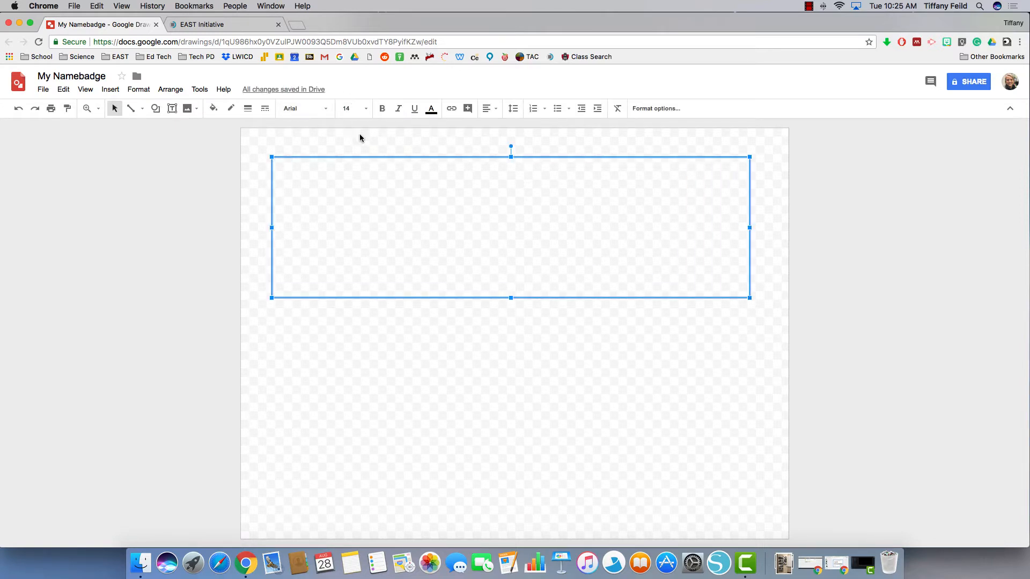
click(363, 154)
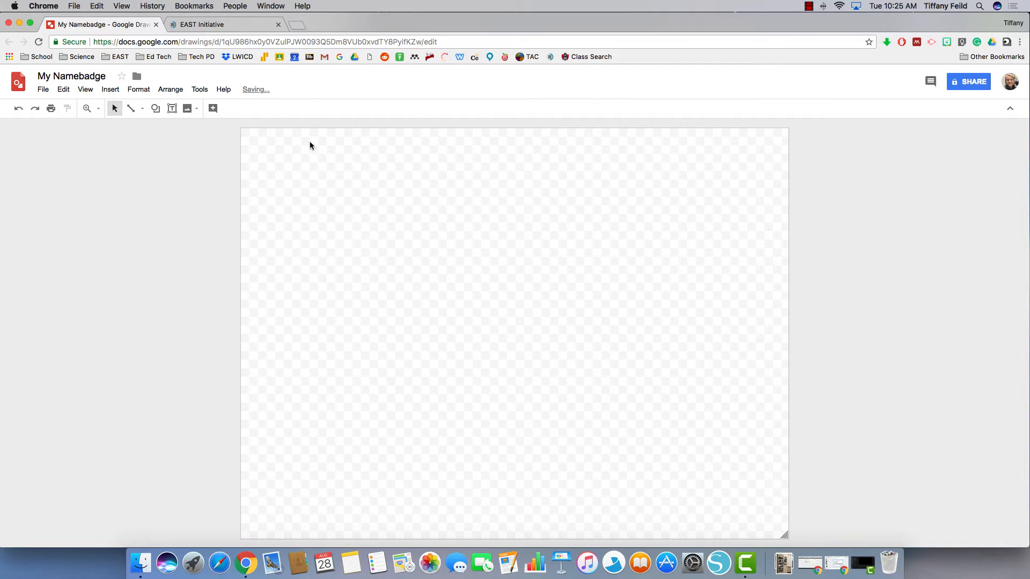
Insert 'Mrs. Feild' as word art and move it up toward the canvas middle
click(111, 89)
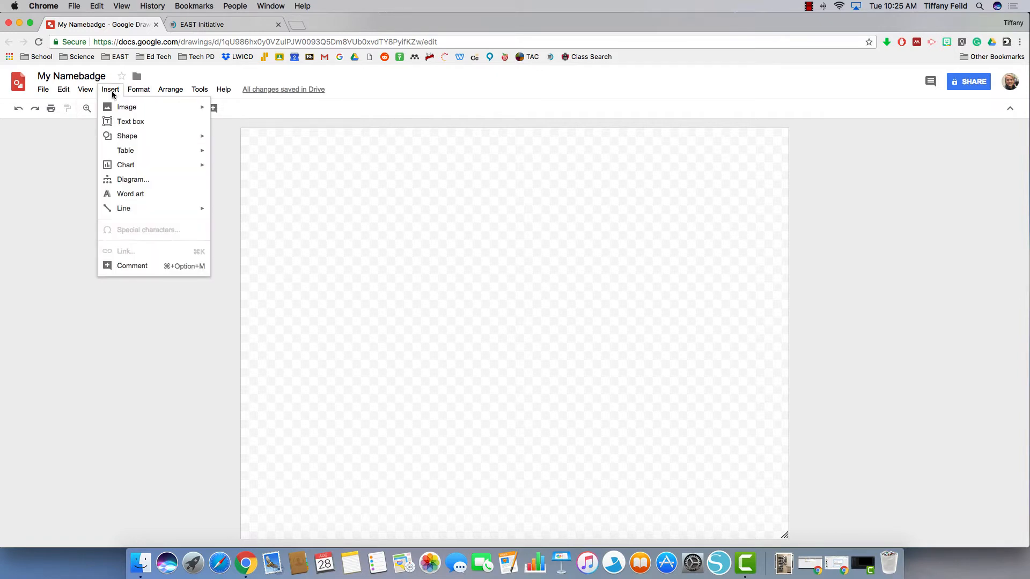
click(137, 194)
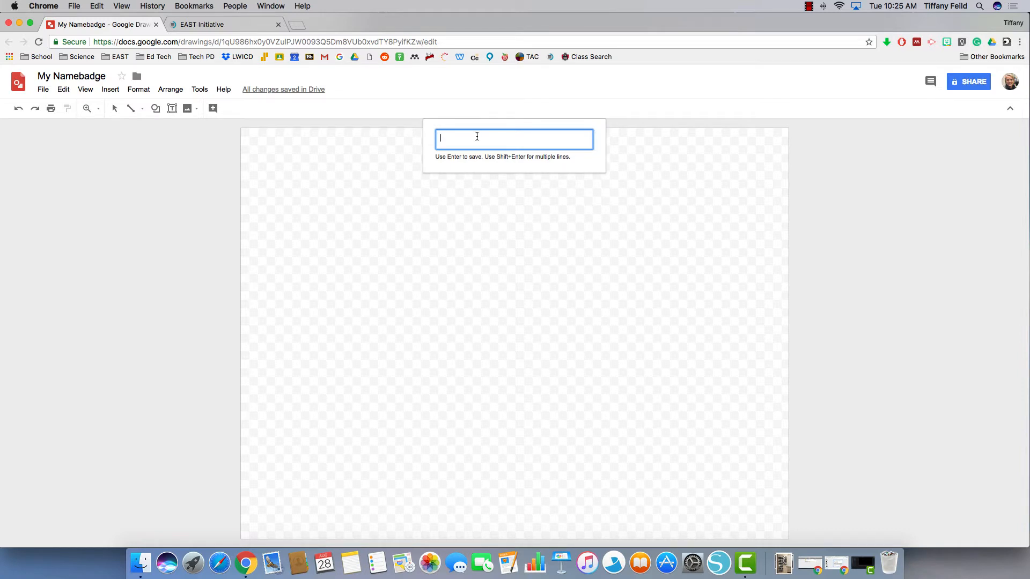
text(Mrs. Feild)
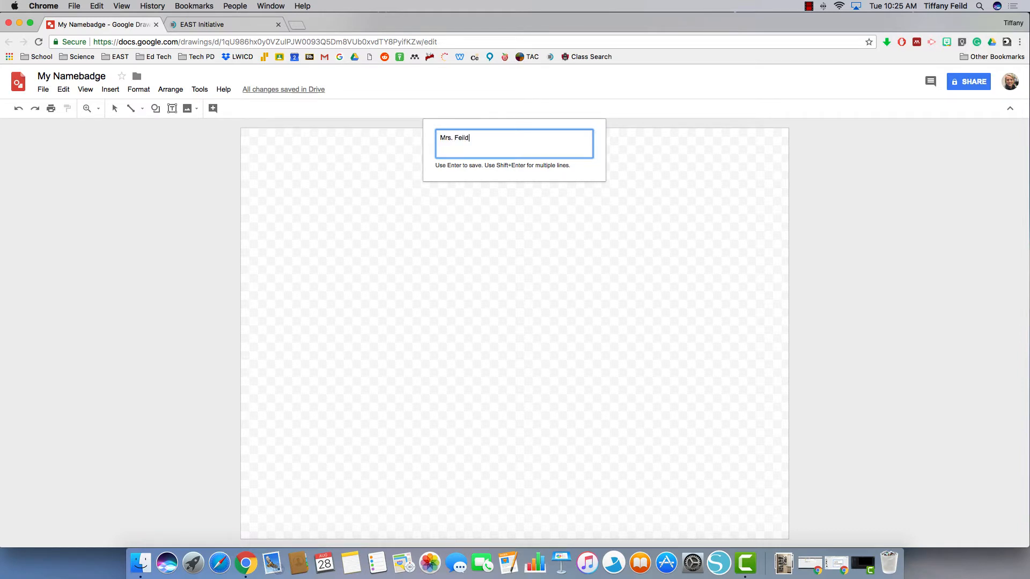
key(Return)
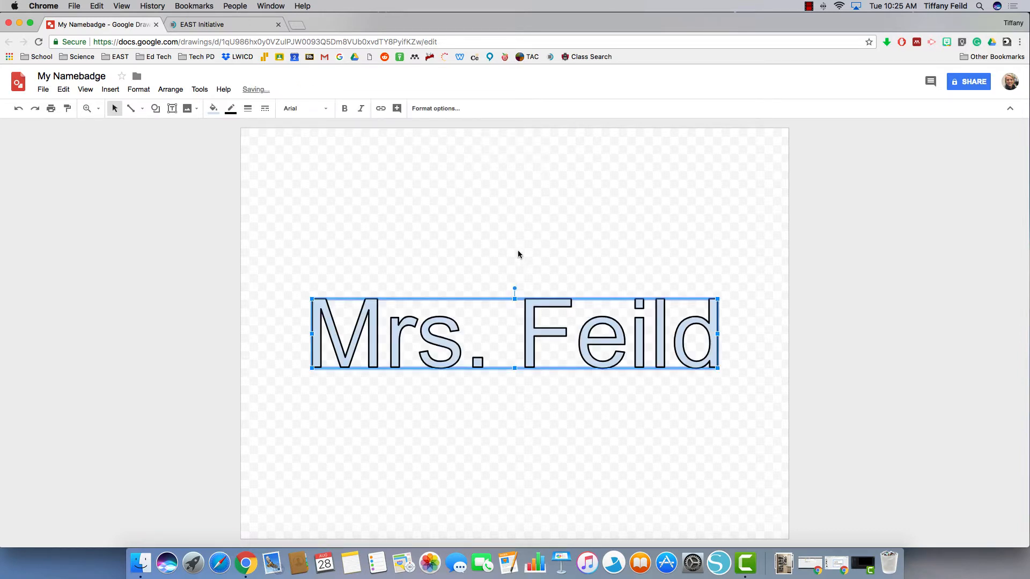
drag(527, 330, 528, 274)
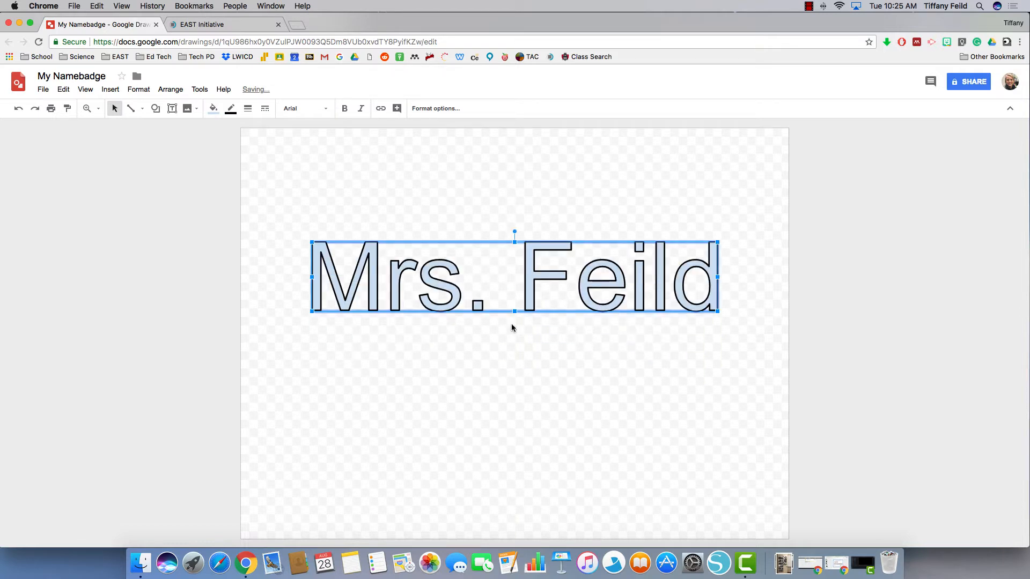
Change the word art's font from Arial to Asap Condensed
click(322, 110)
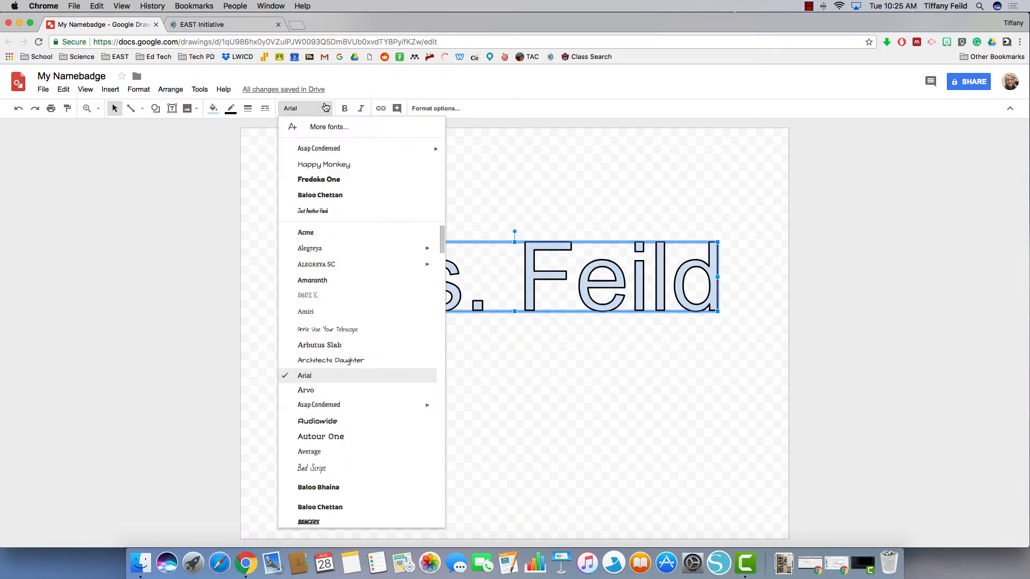
scroll(365, 450, down, 6)
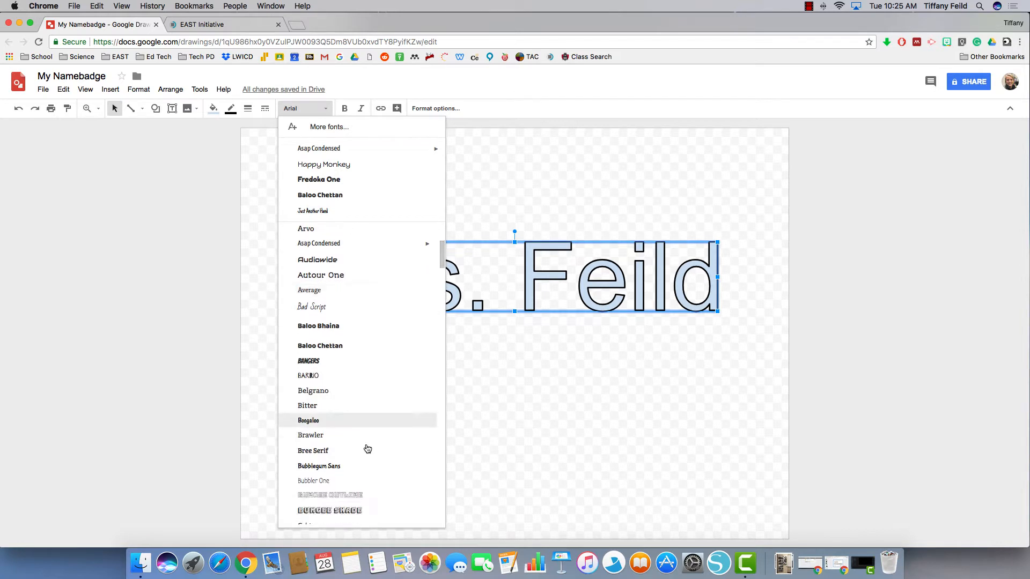
scroll(367, 449, up, 3)
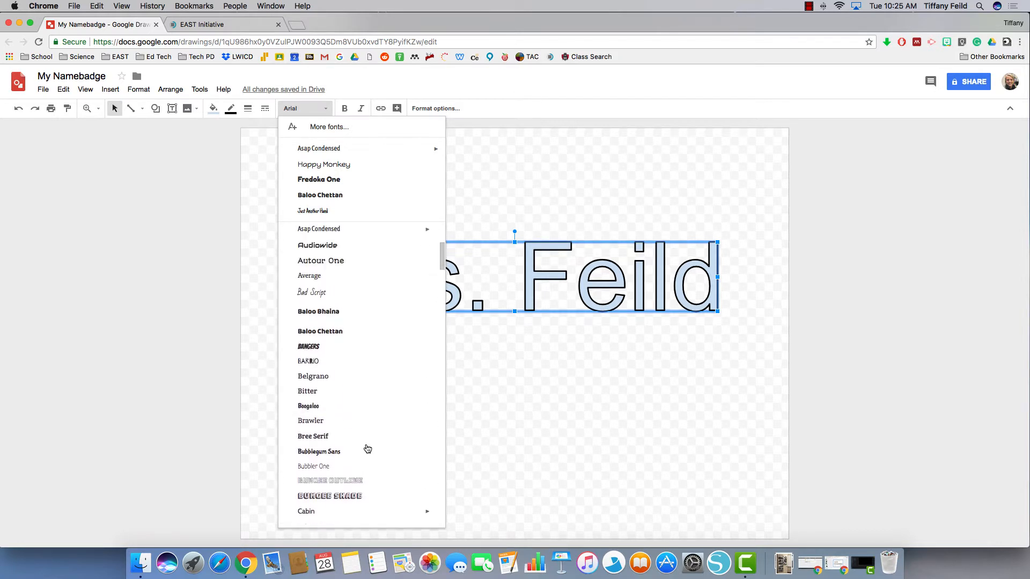
scroll(368, 449, up, 1)
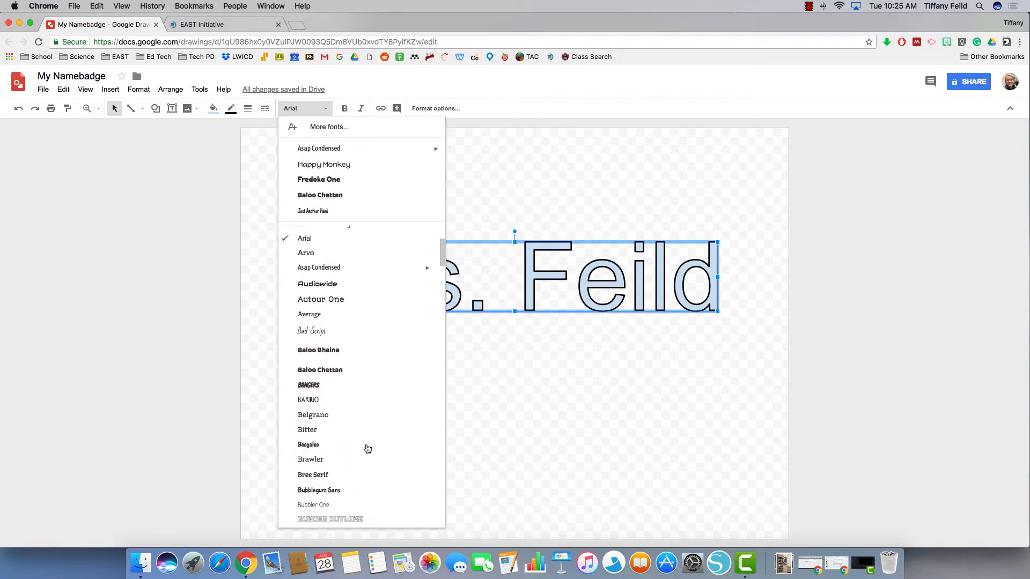
click(340, 272)
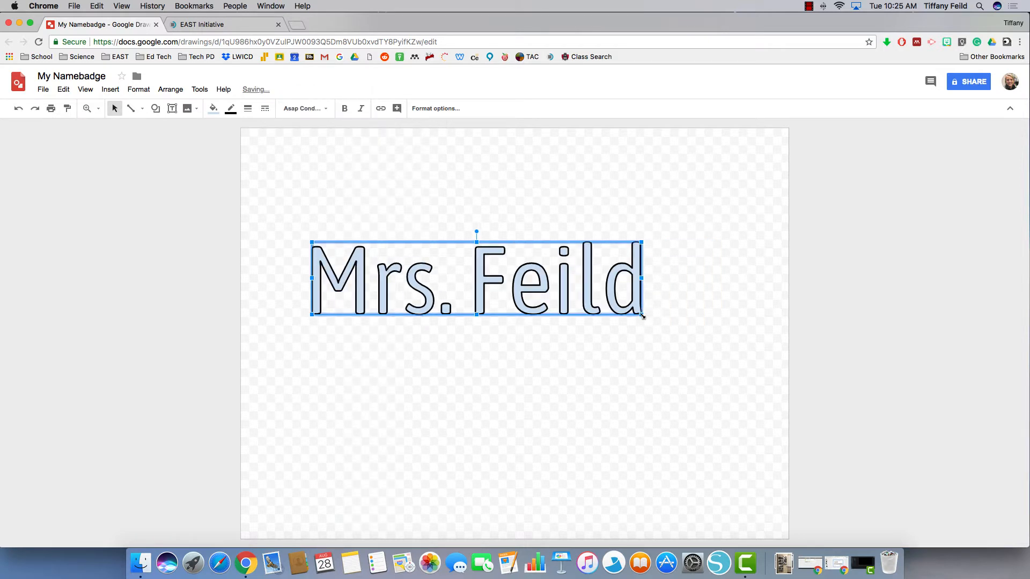
Try bold and italic on the word art, then turn both back off
key(super+b)
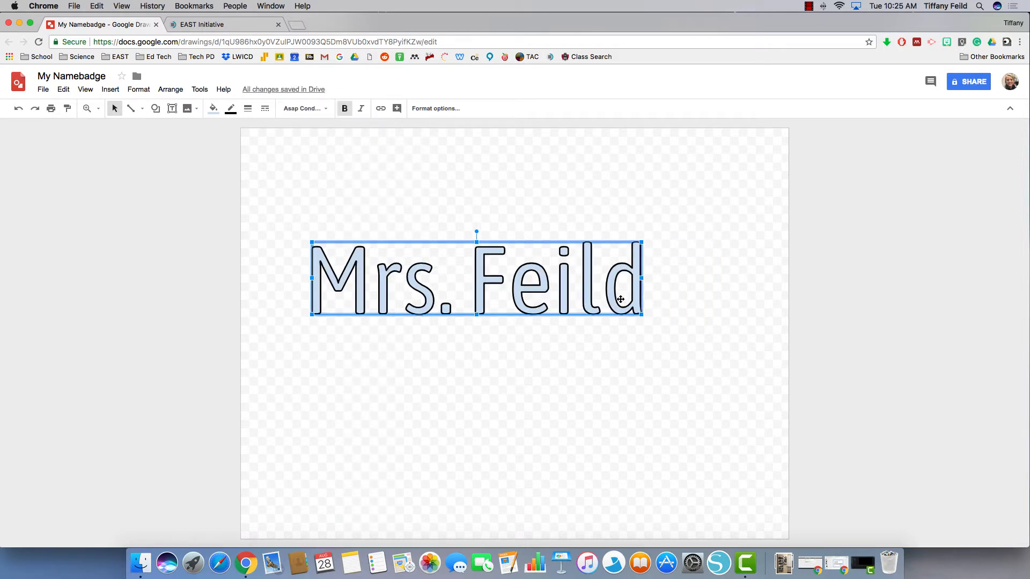
click(344, 109)
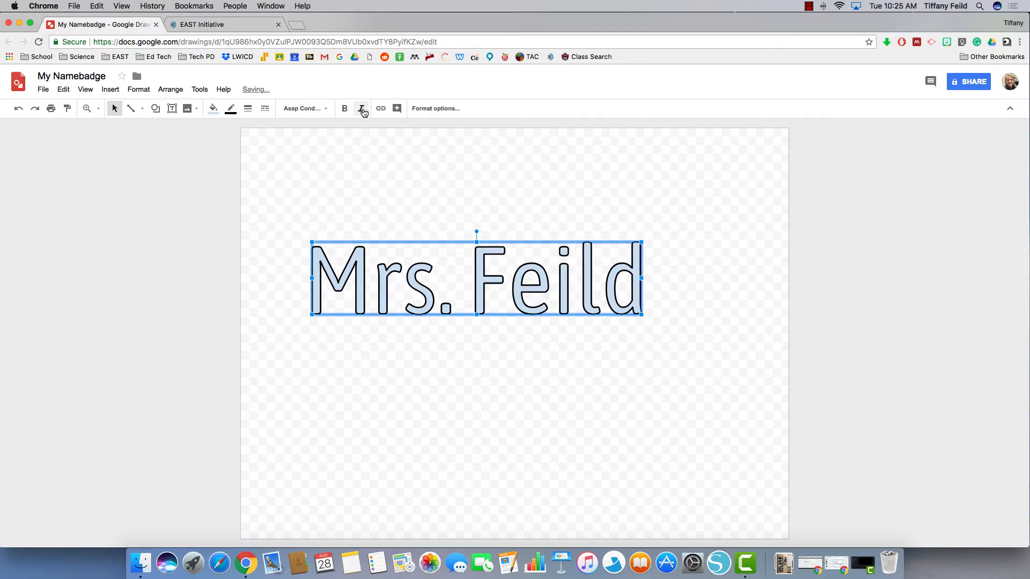
click(362, 109)
click(362, 110)
Resize and reposition the word art to span most of the canvas, then make it bold
drag(642, 316, 741, 408)
drag(638, 336, 631, 305)
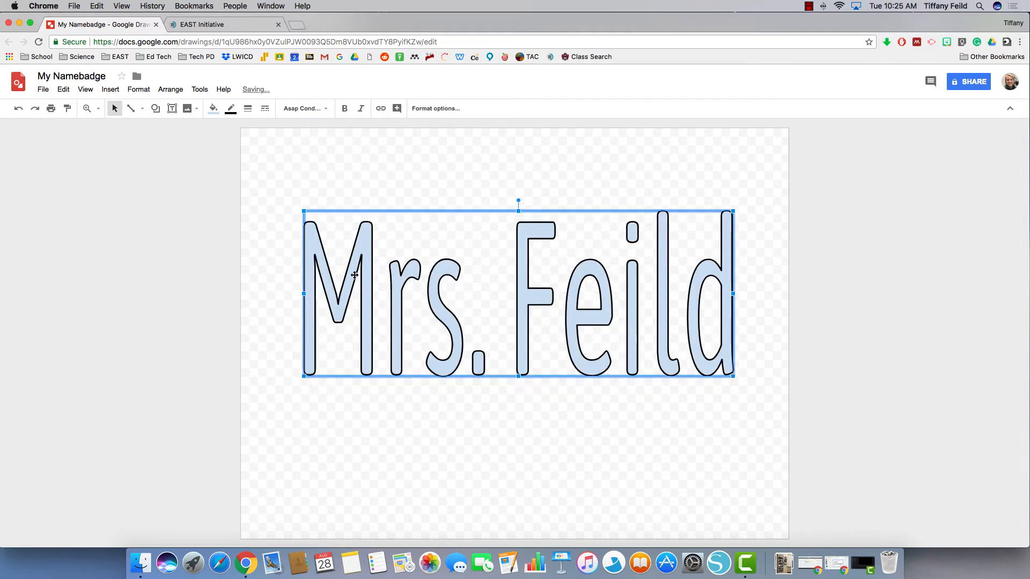
drag(299, 293, 281, 294)
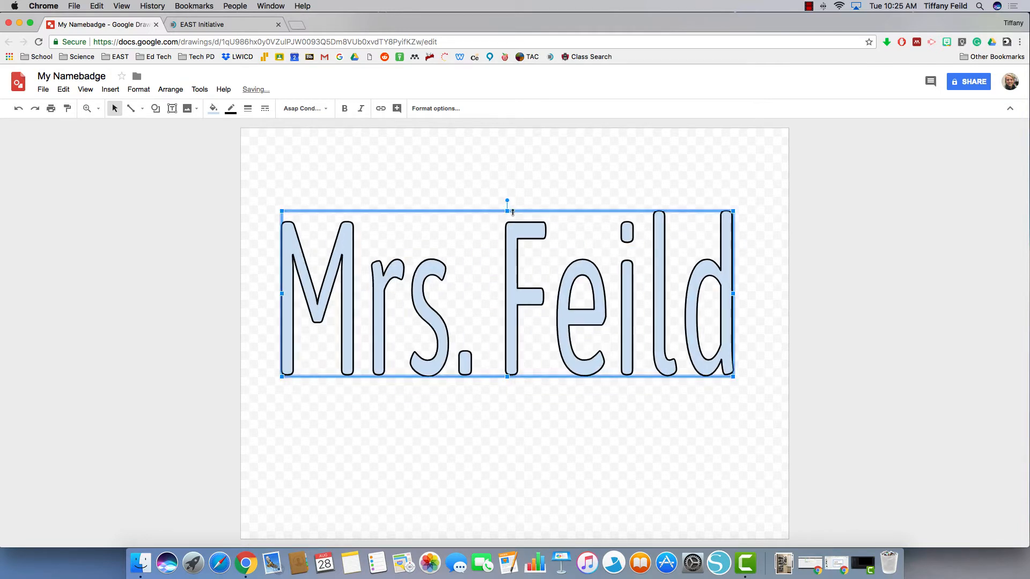
drag(508, 211, 507, 235)
mouse_move(533, 294)
mouse_down()
mouse_move(540, 299)
mouse_move(525, 300)
mouse_up()
key(ctrl+b)
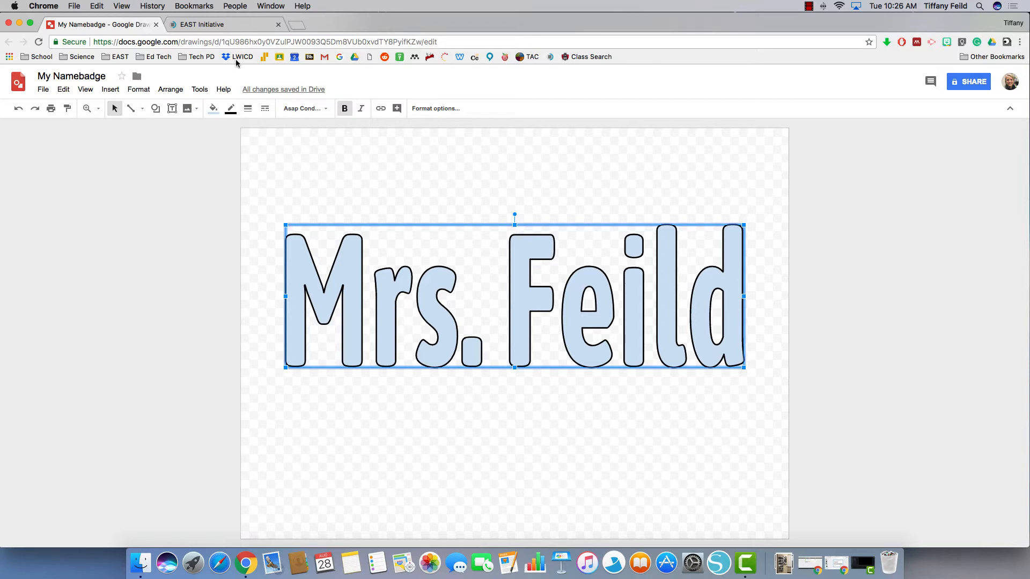
On the EAST Initiative site, go to About EAST > Brand Center and scroll down to Colors
click(229, 25)
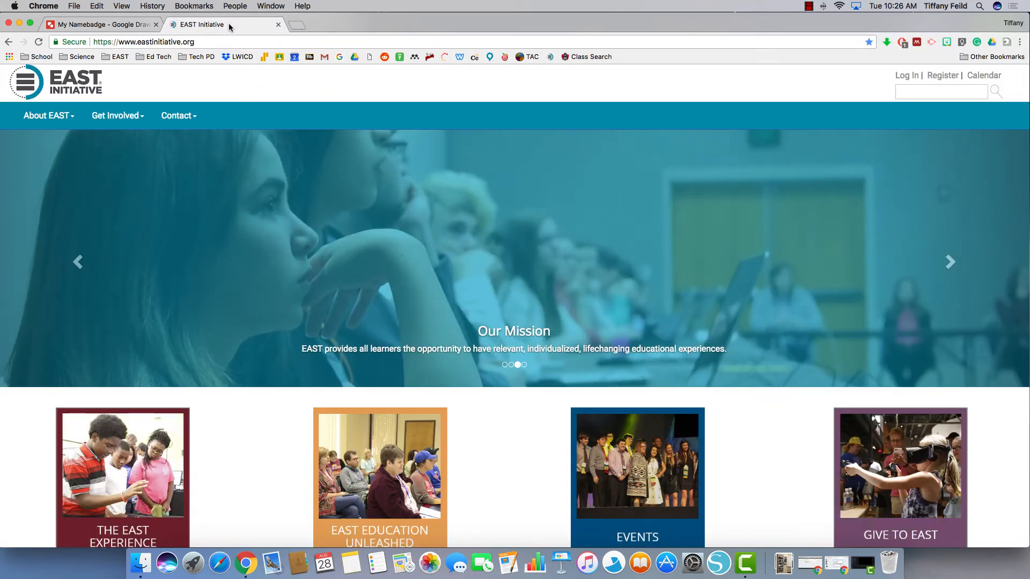
click(44, 123)
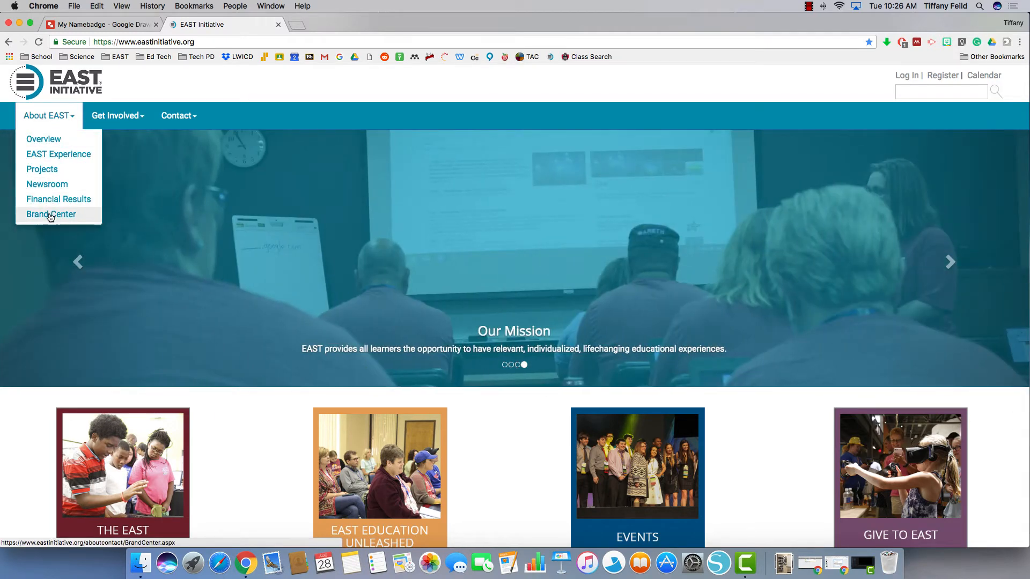
click(51, 215)
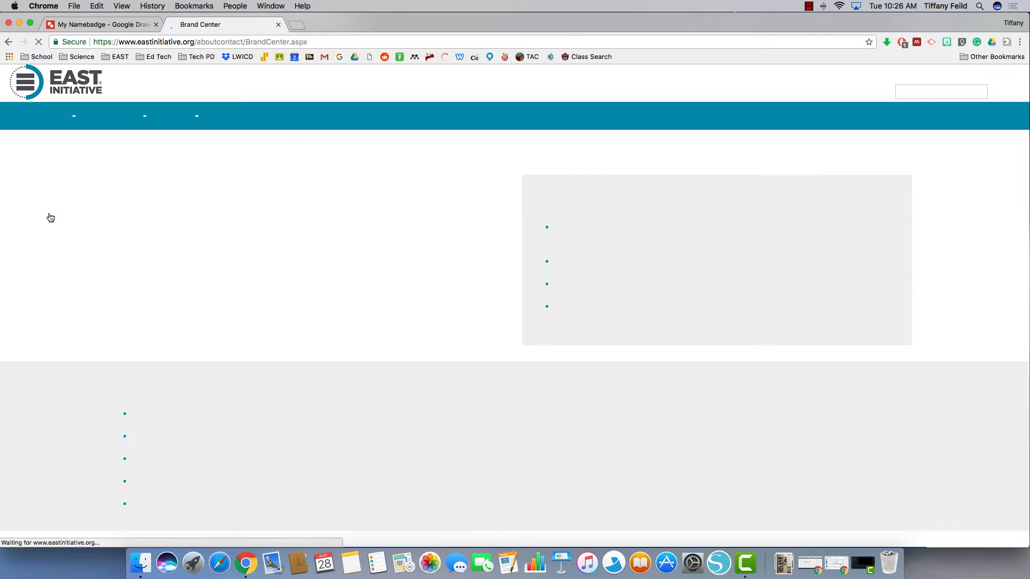
scroll(51, 217, down, 4)
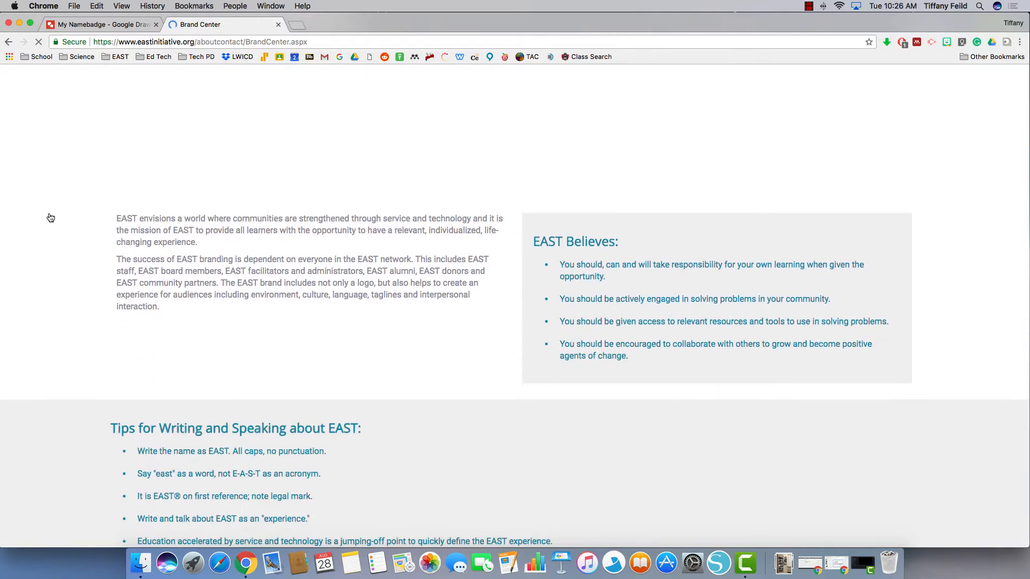
scroll(51, 217, down, 10)
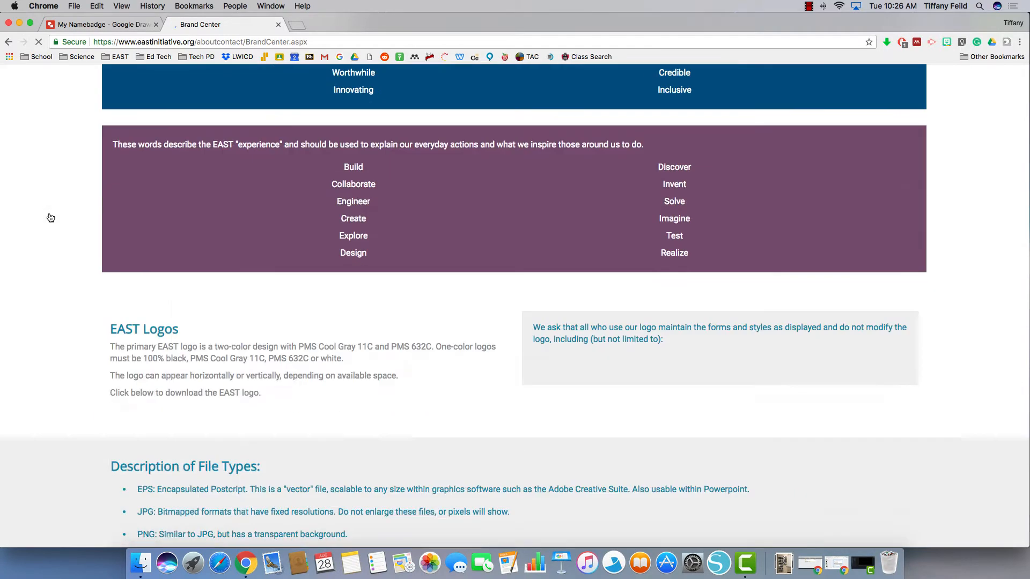
scroll(51, 218, down, 9)
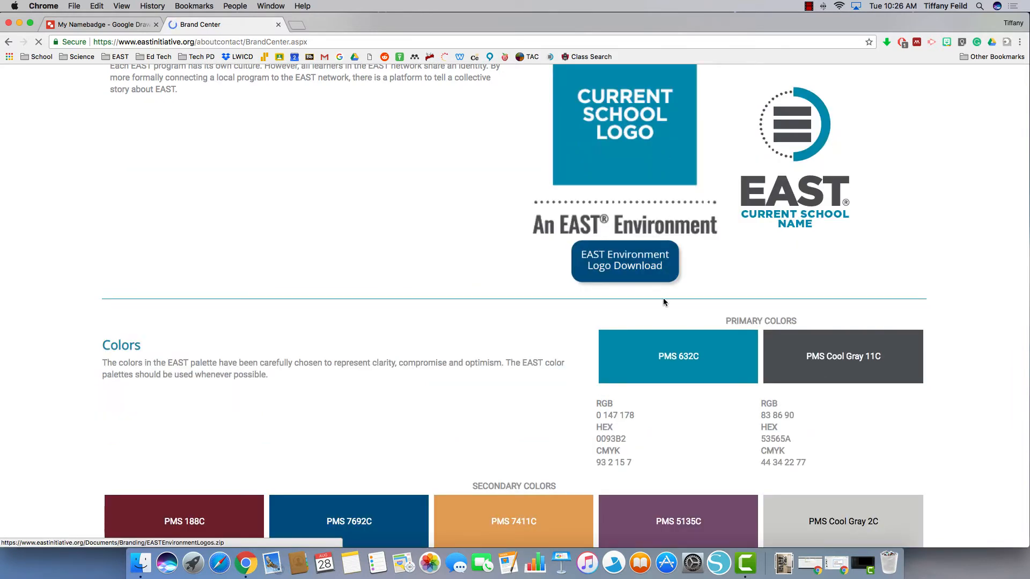
scroll(663, 302, down, 3)
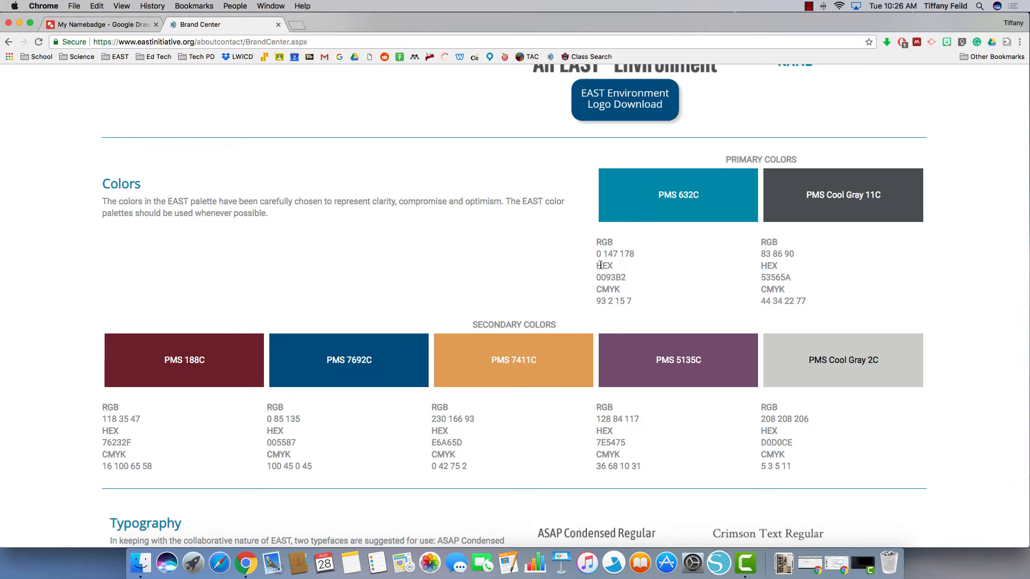
Copy hex 0093B2 from the Brand Center palette and go back to the My Namebadge drawing
drag(597, 278, 626, 280)
right_click(612, 275)
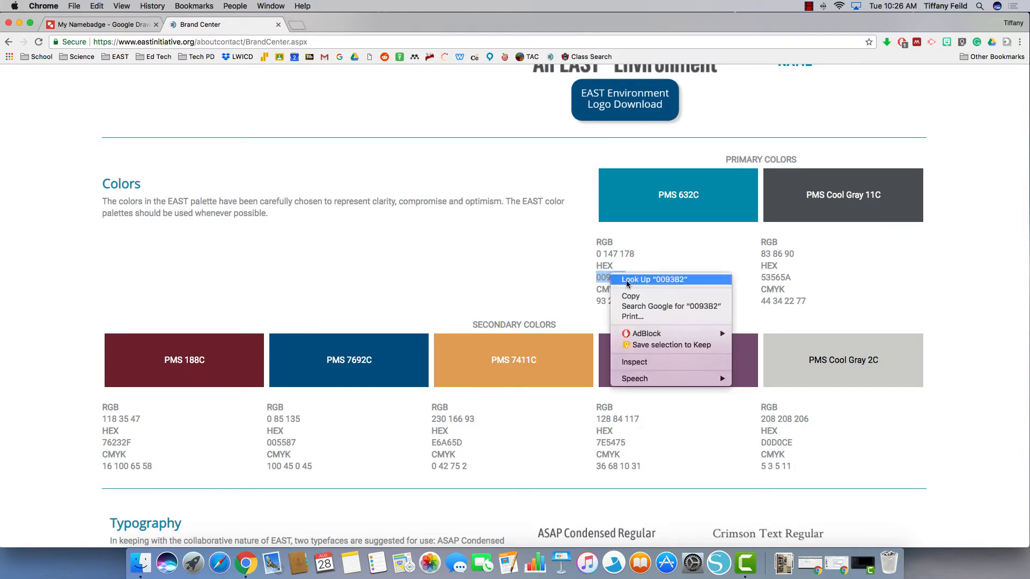
click(644, 297)
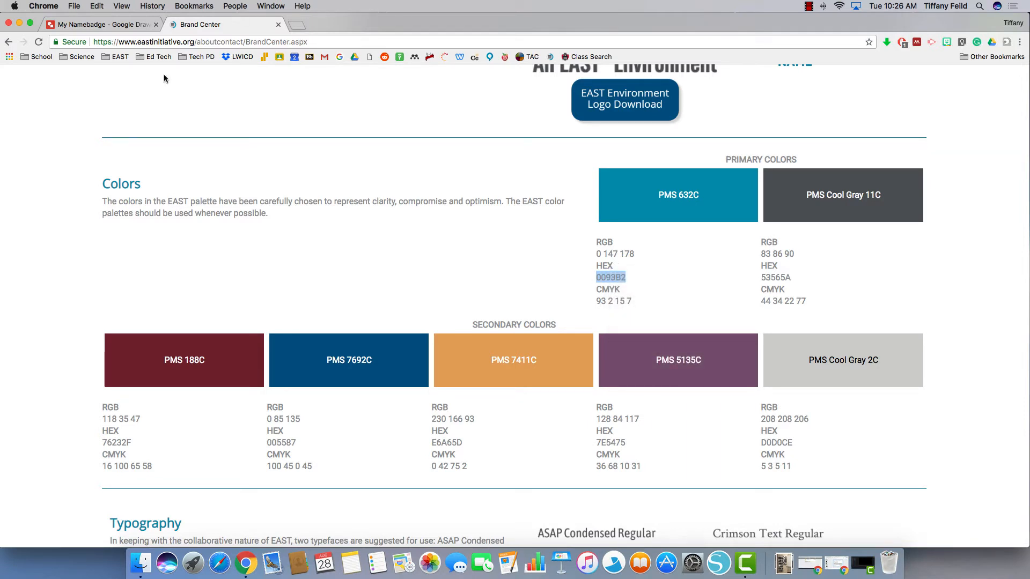
click(125, 28)
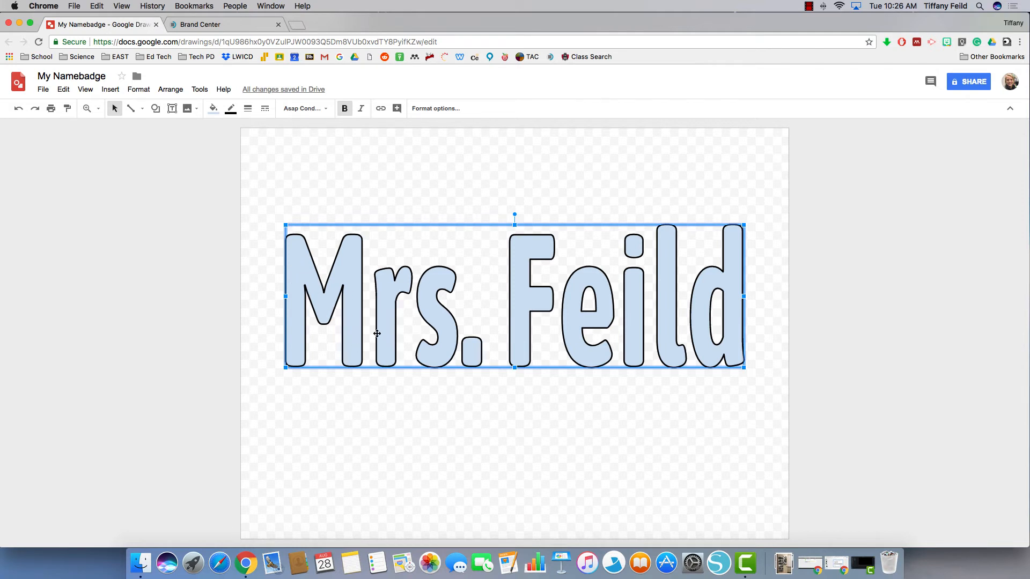
Set the word art's custom fill colour to hex 0093b2 and deselect to preview it
click(213, 110)
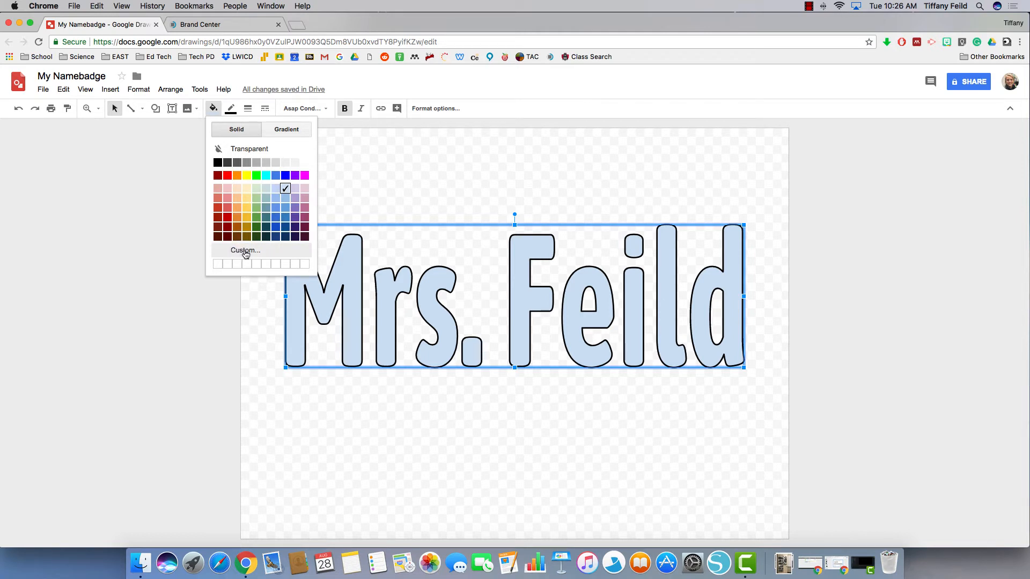
click(239, 252)
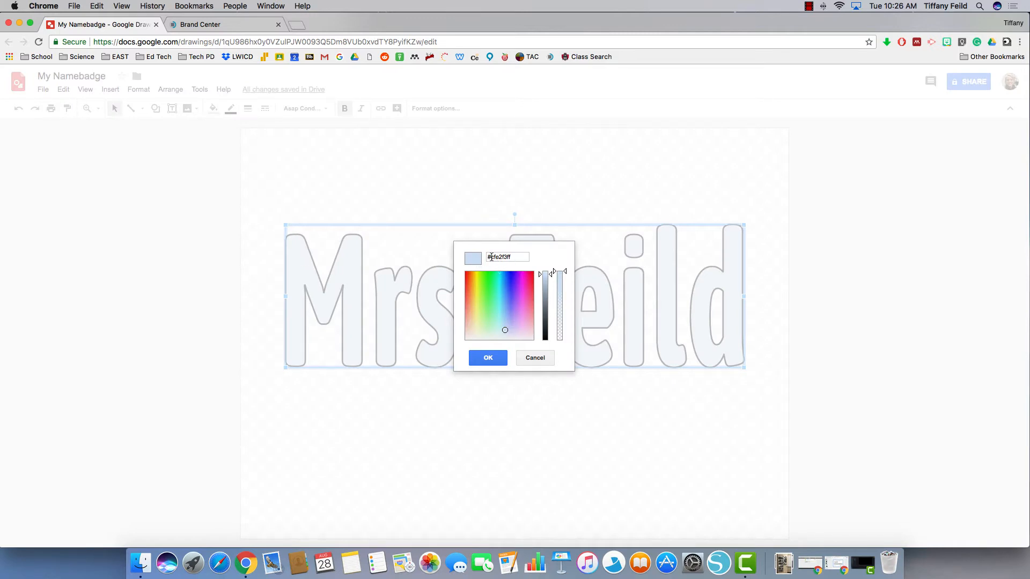
drag(519, 257, 491, 257)
key(BackSpace)
text(0093b2ff)
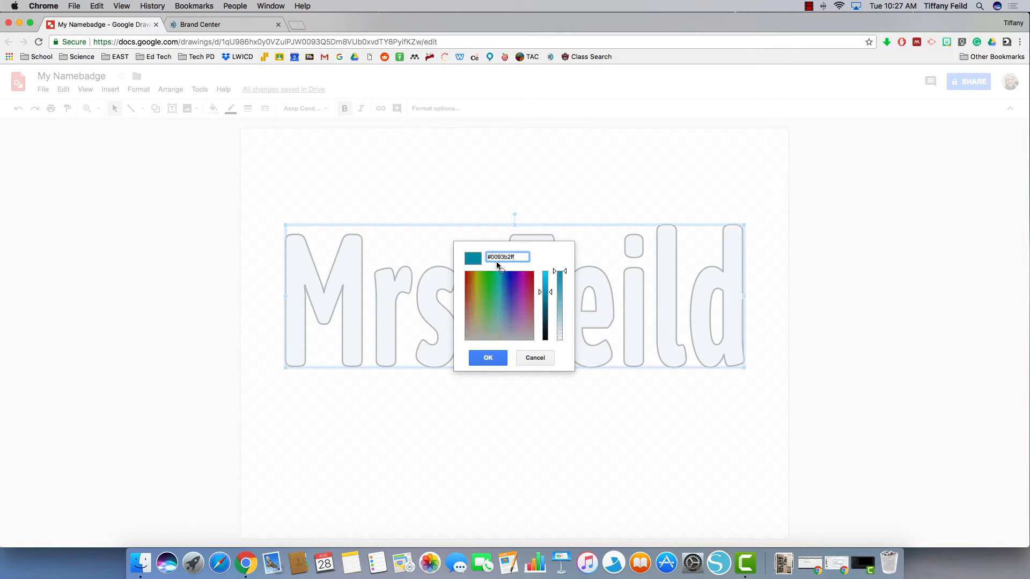
click(535, 258)
click(489, 360)
click(497, 391)
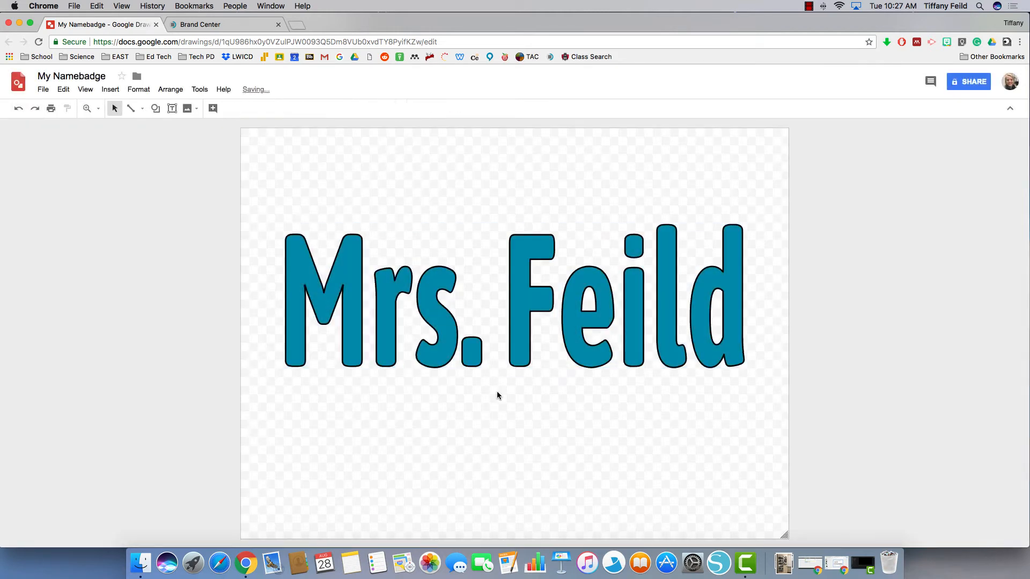
Change the Mrs. Feild text's border weight from 1px to 3px
click(526, 284)
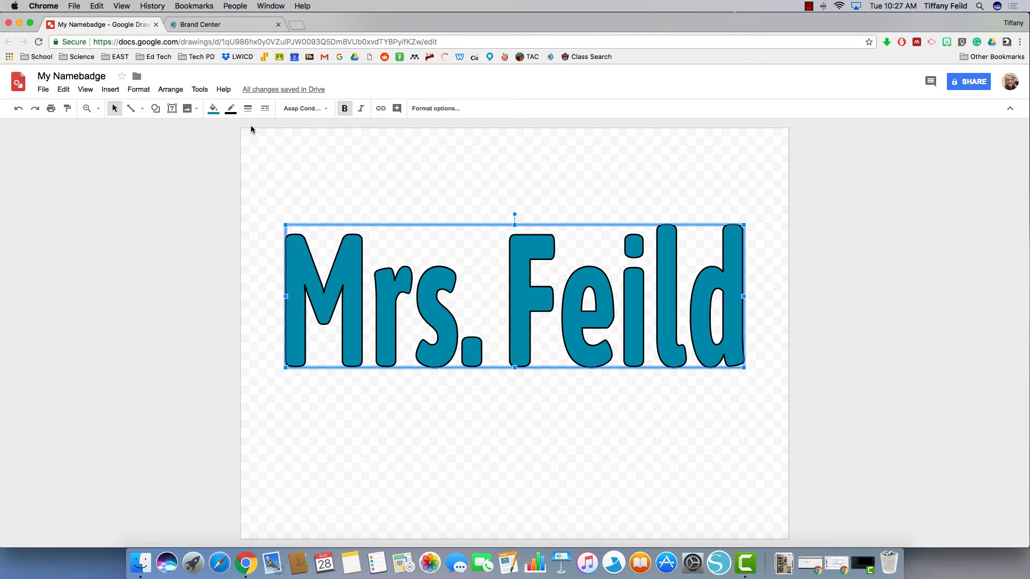
click(248, 109)
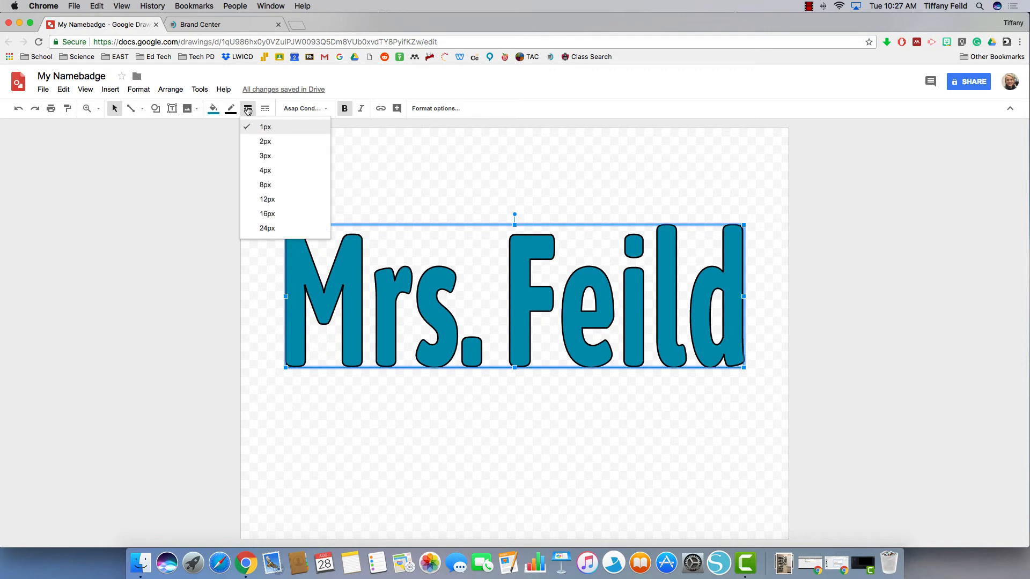
click(266, 155)
click(248, 108)
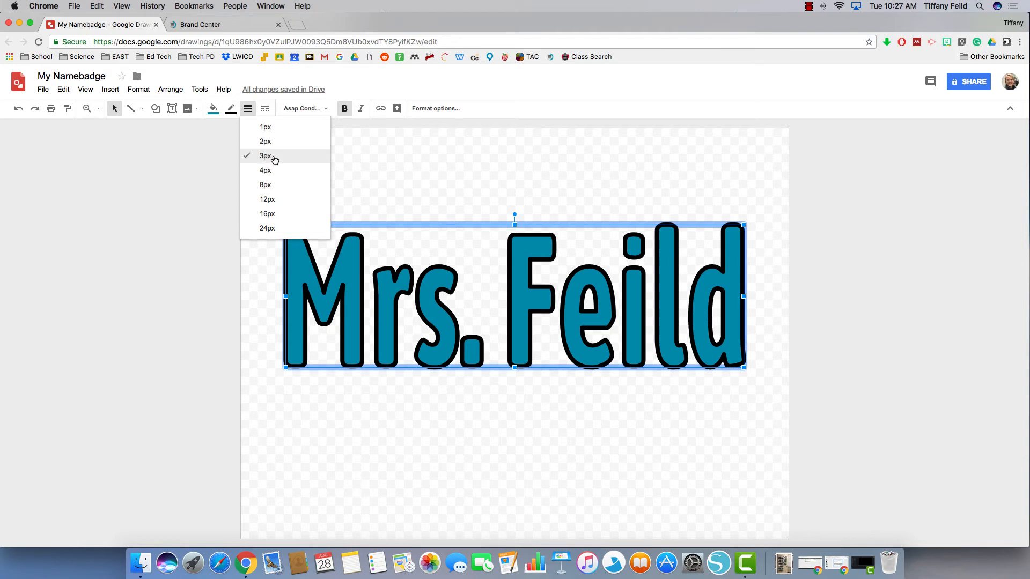
click(436, 163)
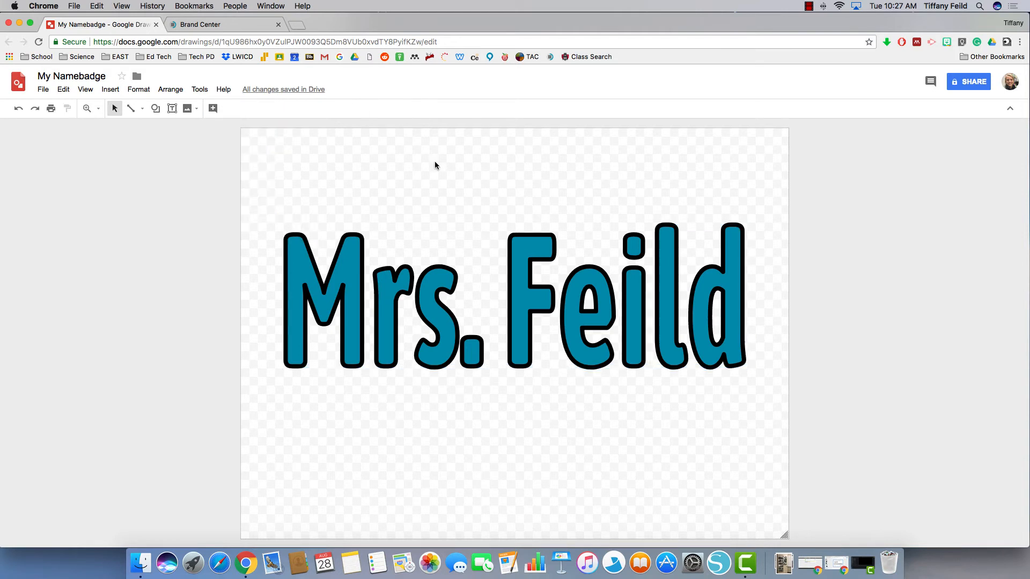
click(354, 251)
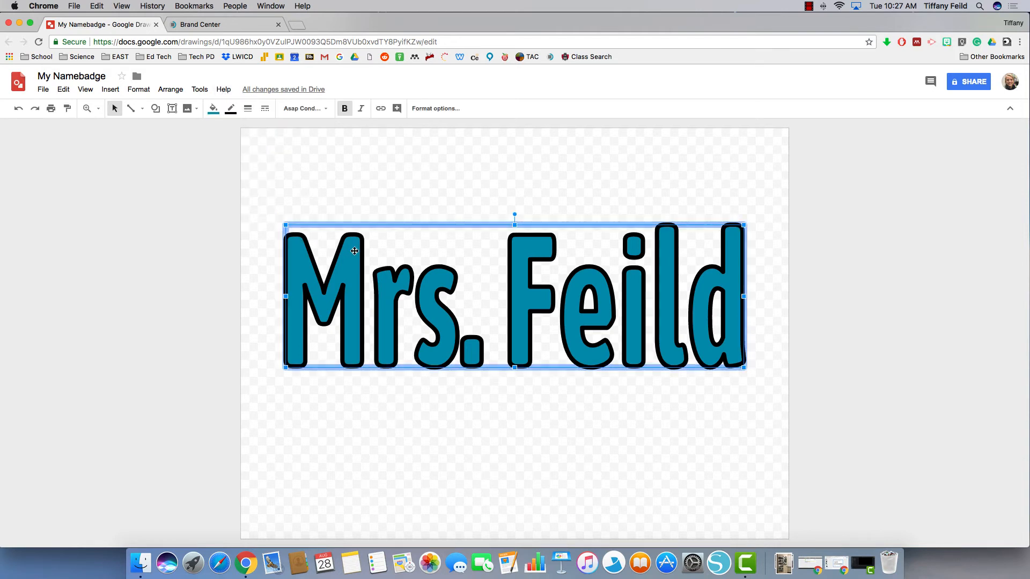
Open the custom border colour picker for the text, then switch to the Brand Center page
click(230, 108)
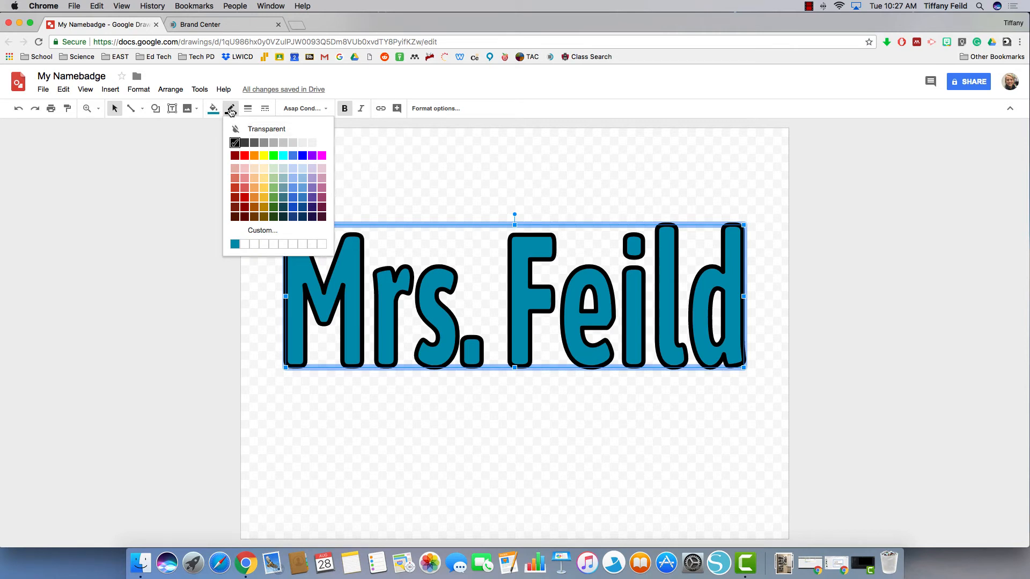
click(261, 230)
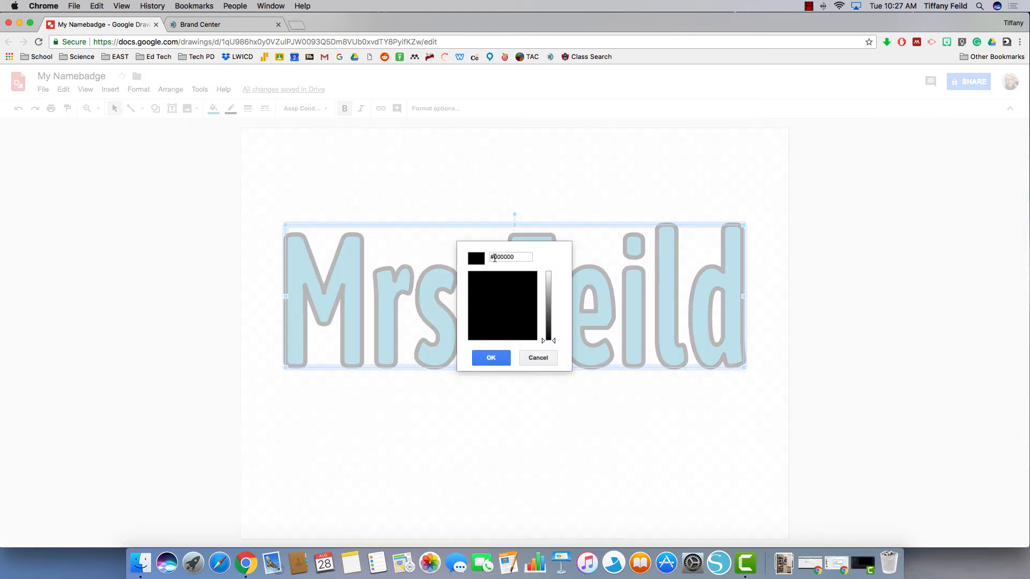
key(ctrl+Tab)
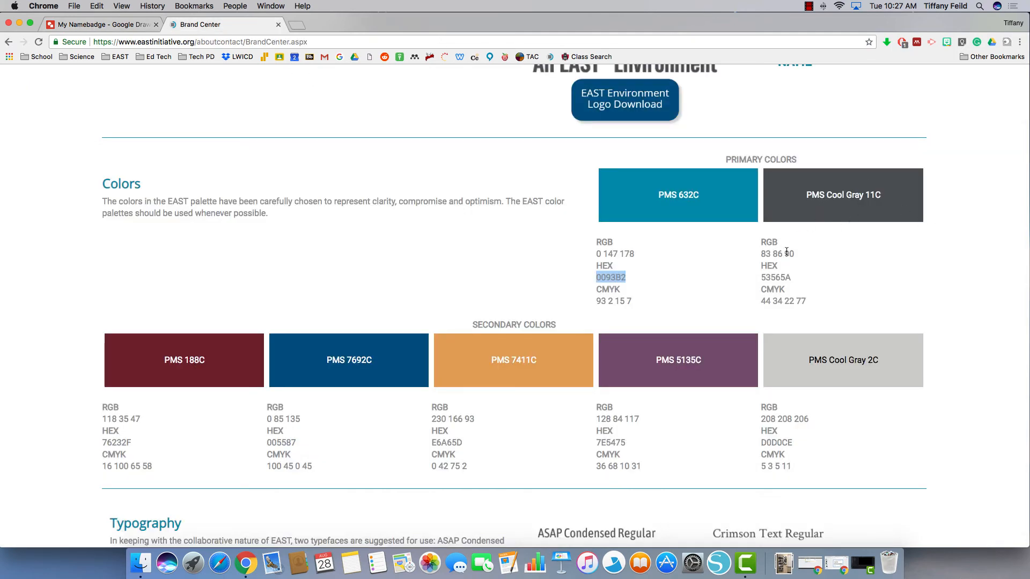
Highlight the Cool Gray 11C hex 53565A and go back to the My Namebadge drawing
drag(761, 278, 789, 278)
key(super+c)
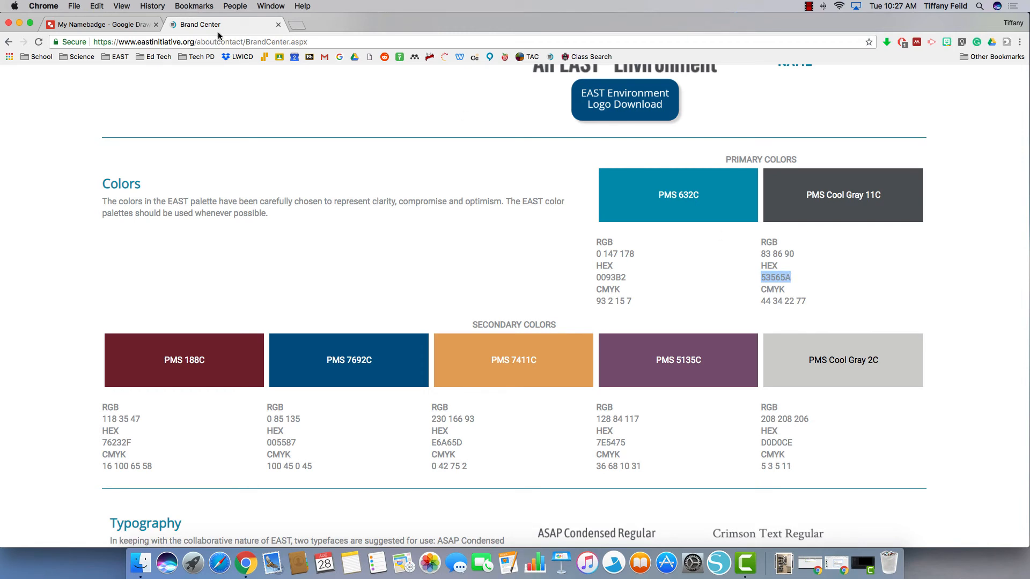
click(121, 25)
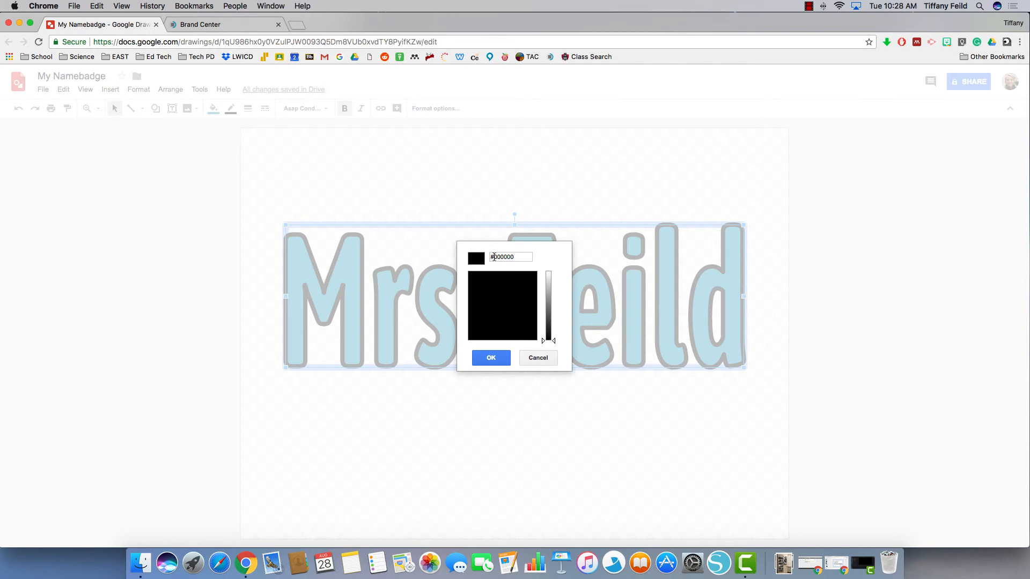
Paste 53565A as the custom border colour of the Mrs. Feild text
click(494, 257)
key(super+v)
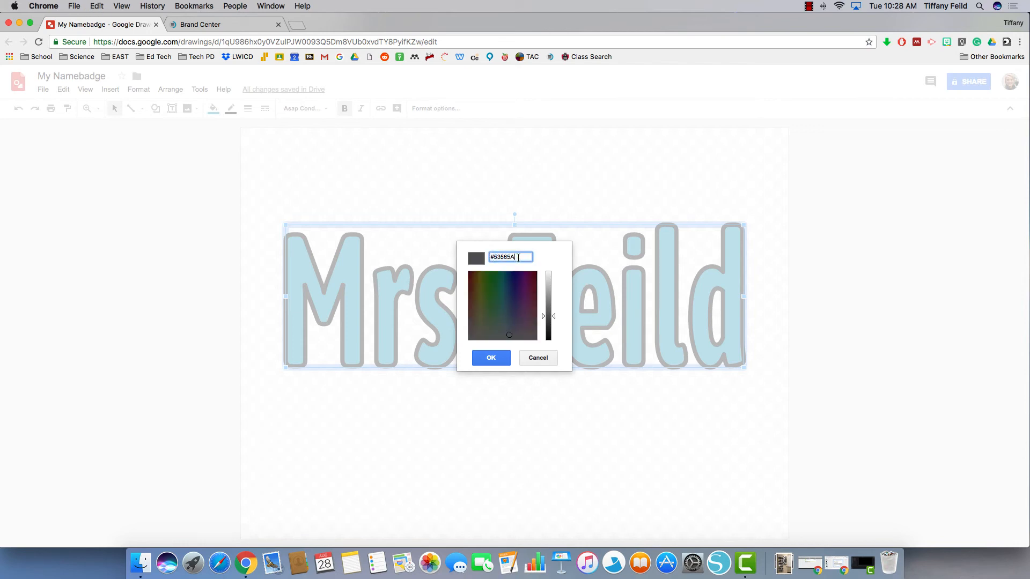
click(501, 358)
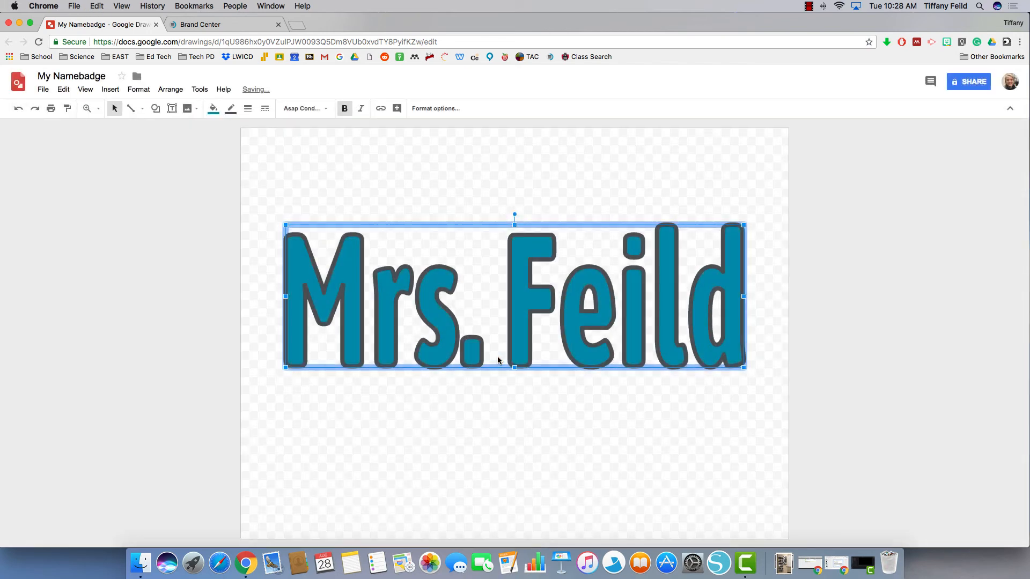
Nudge the word art higher, then move it back down to the page centre
drag(534, 346, 525, 314)
drag(525, 307, 526, 302)
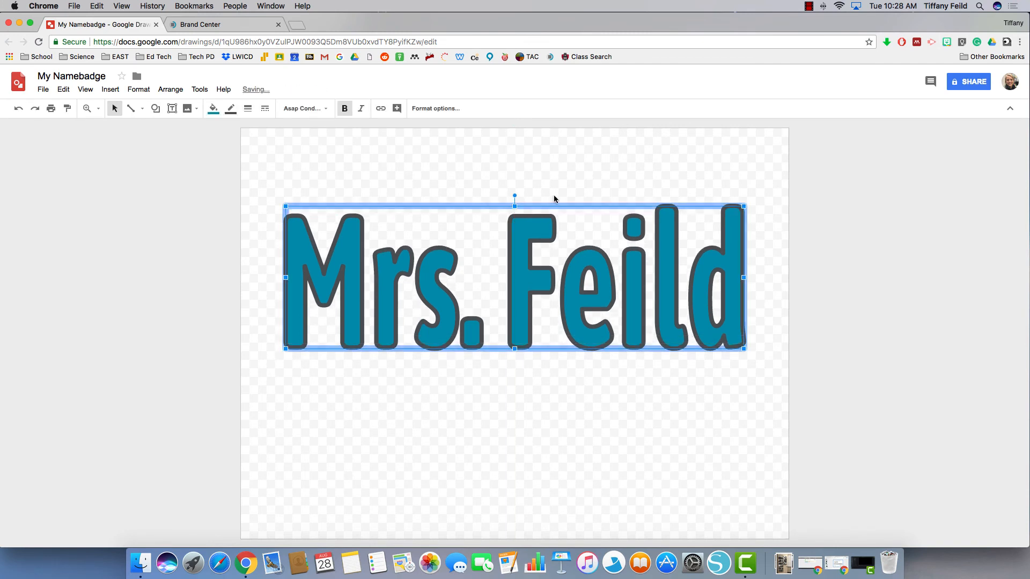
click(555, 180)
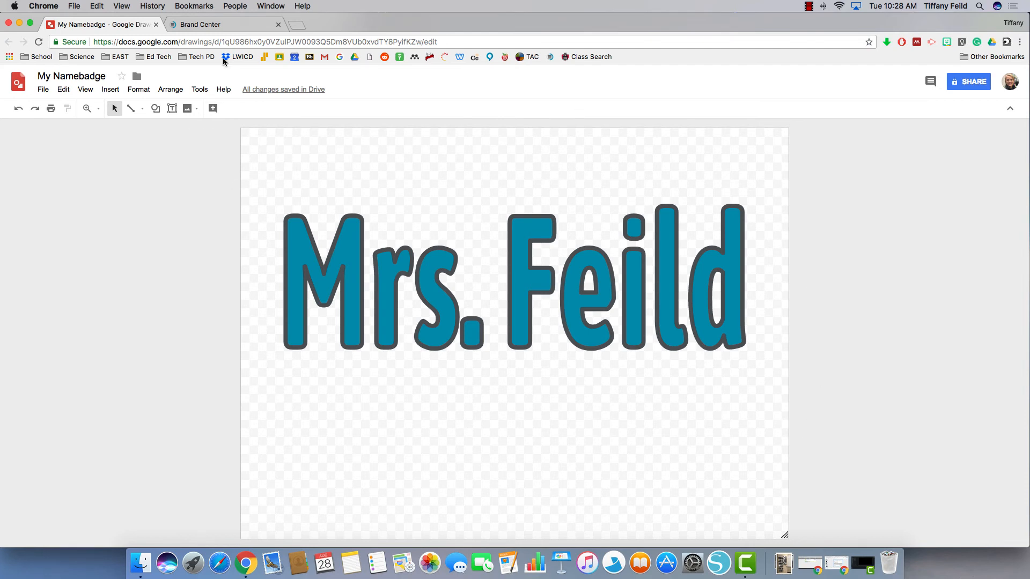
click(546, 296)
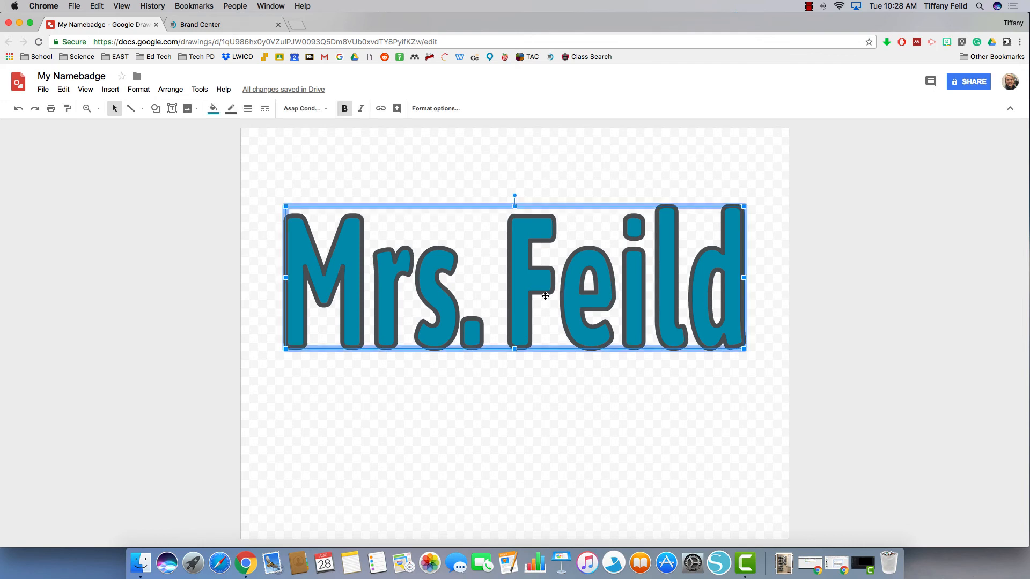
drag(545, 297, 547, 314)
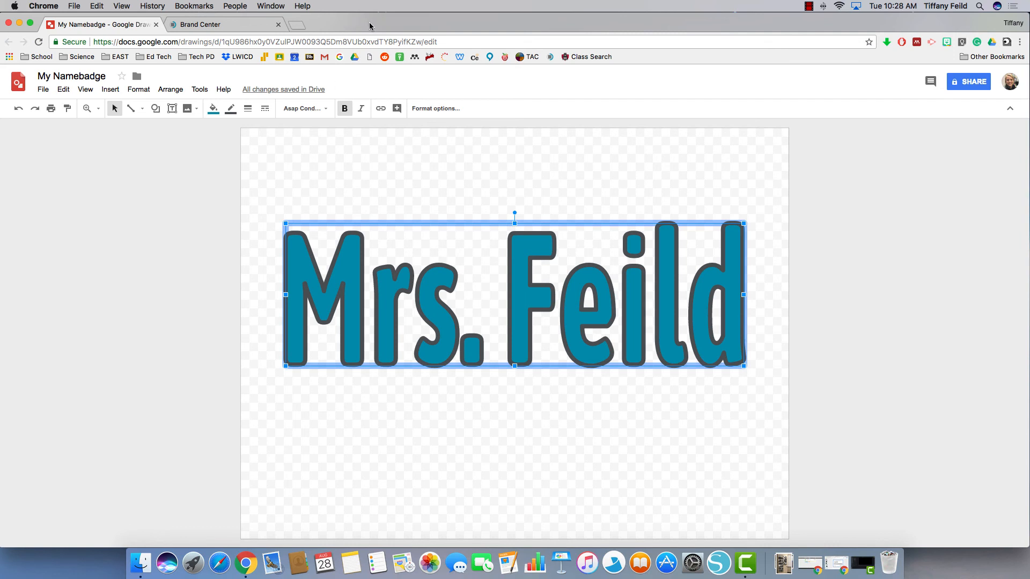
click(263, 228)
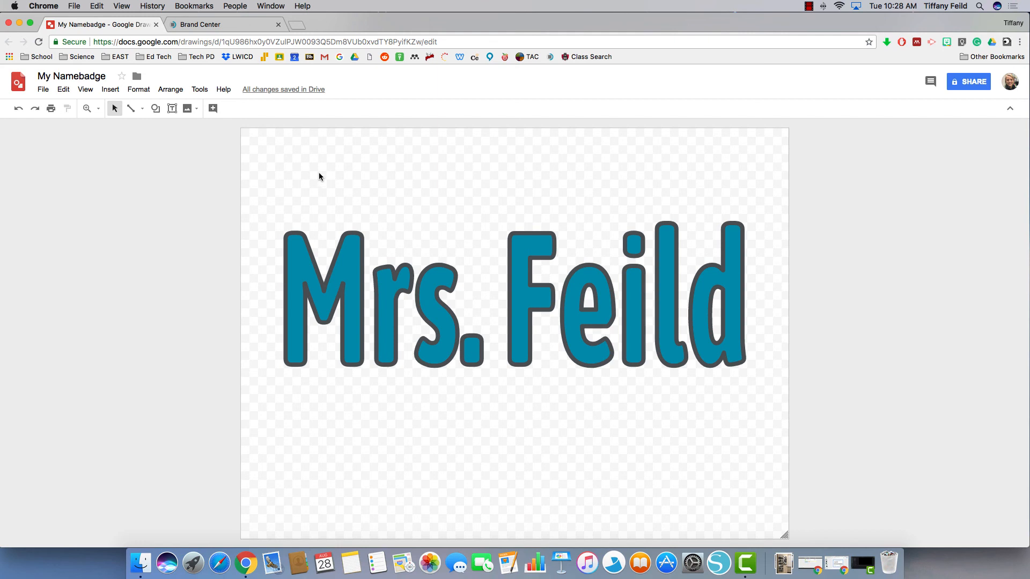
right_click(331, 156)
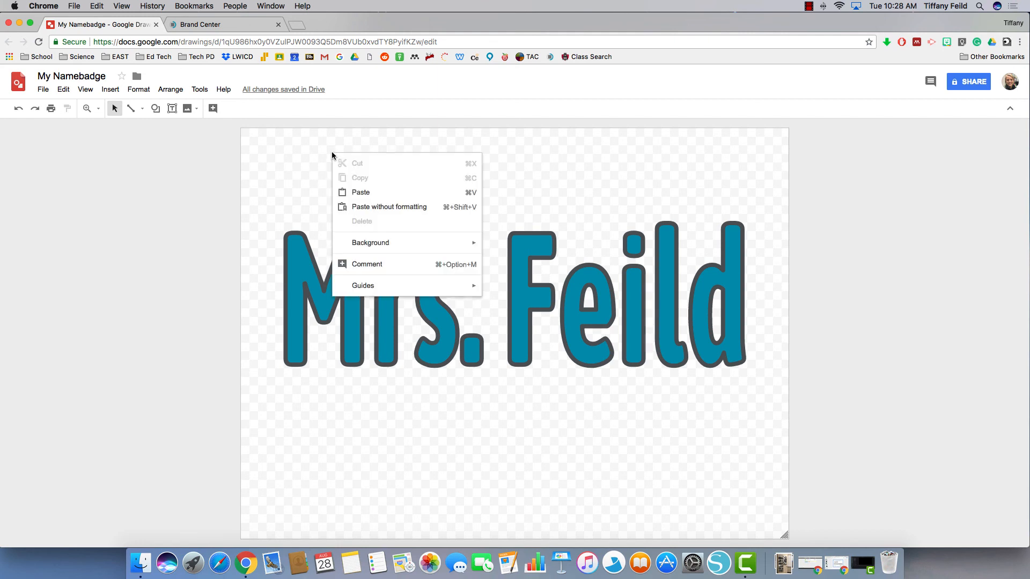
mouse_move(410, 249)
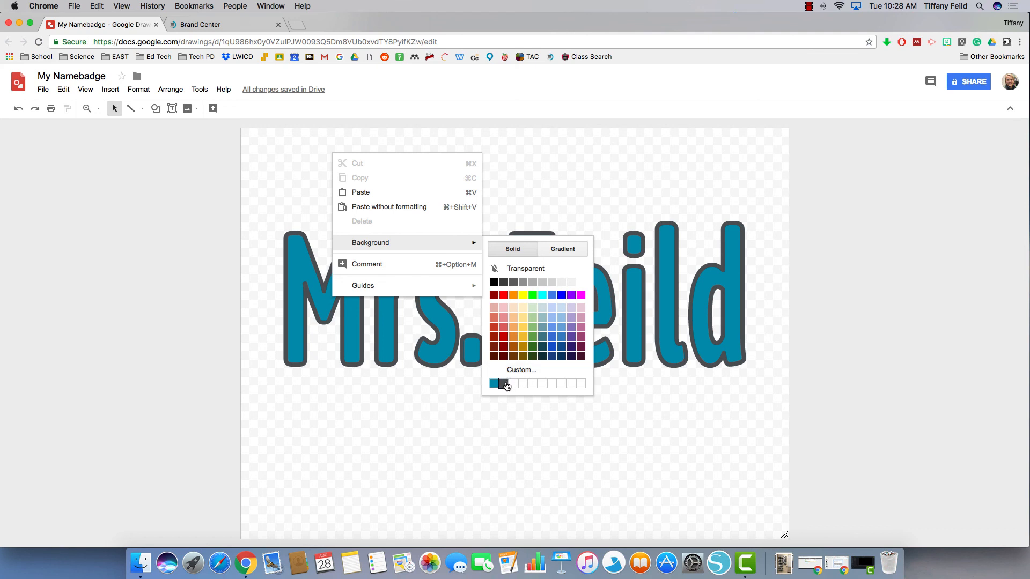
click(567, 248)
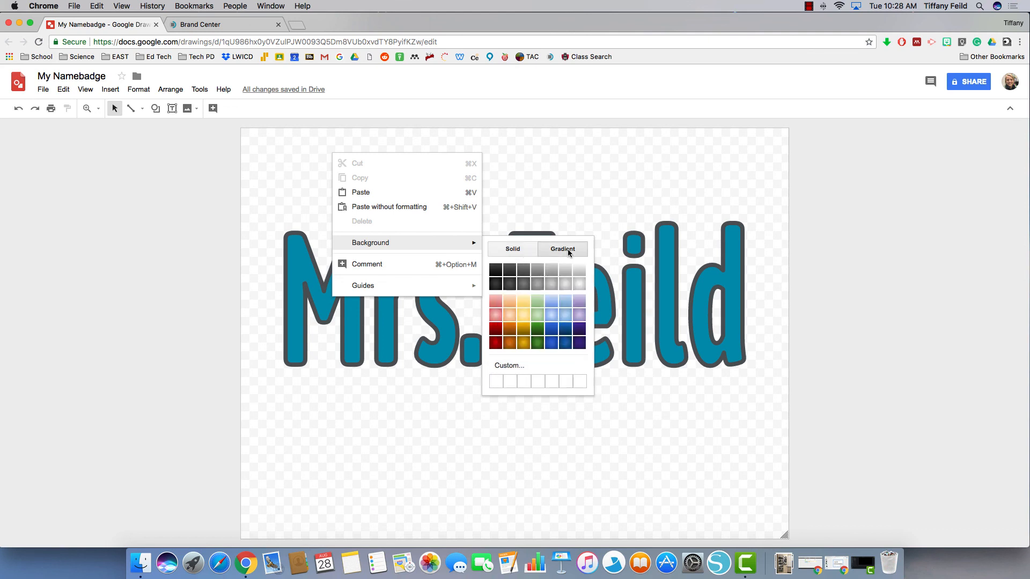
click(510, 251)
click(520, 370)
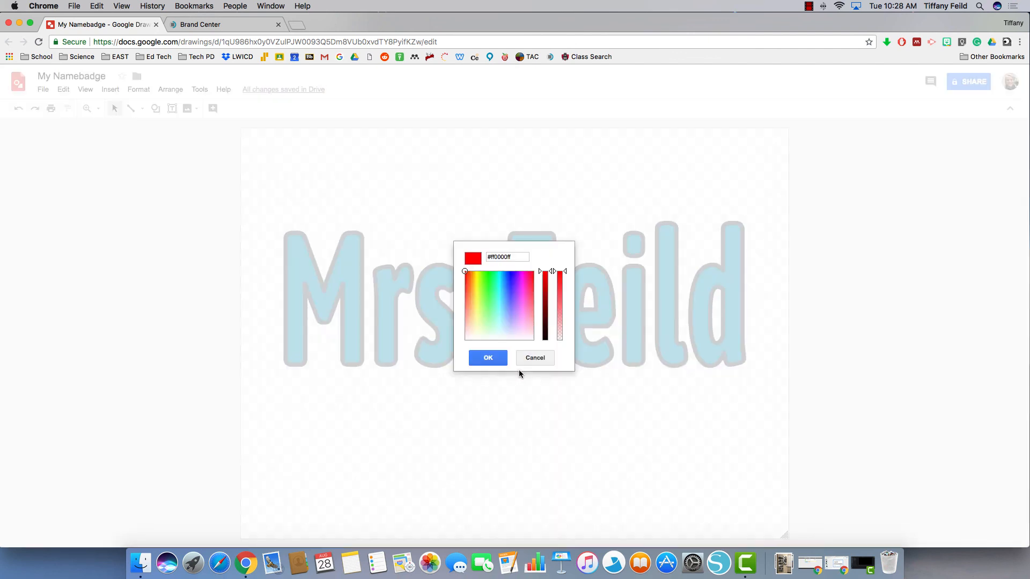
click(528, 358)
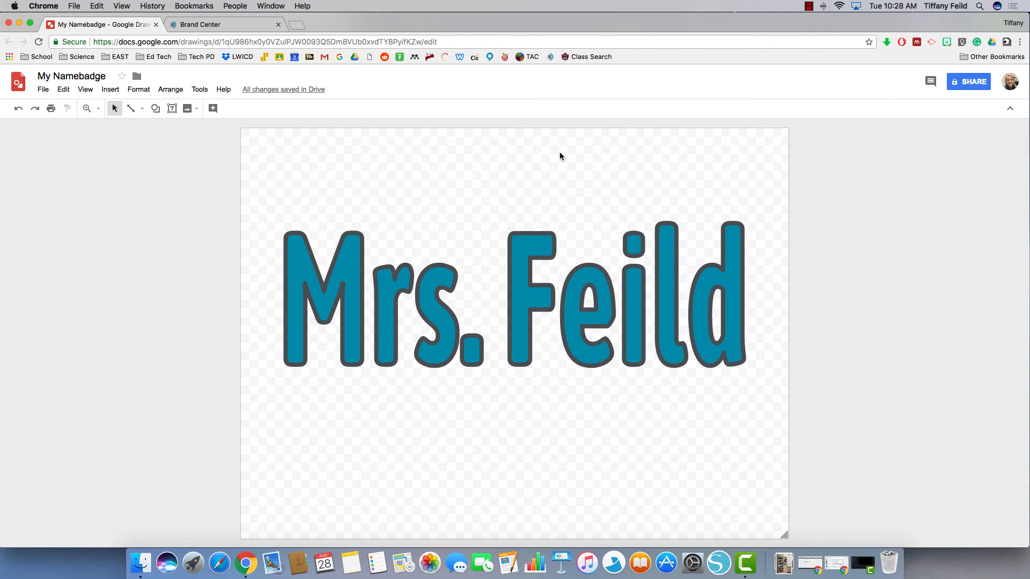